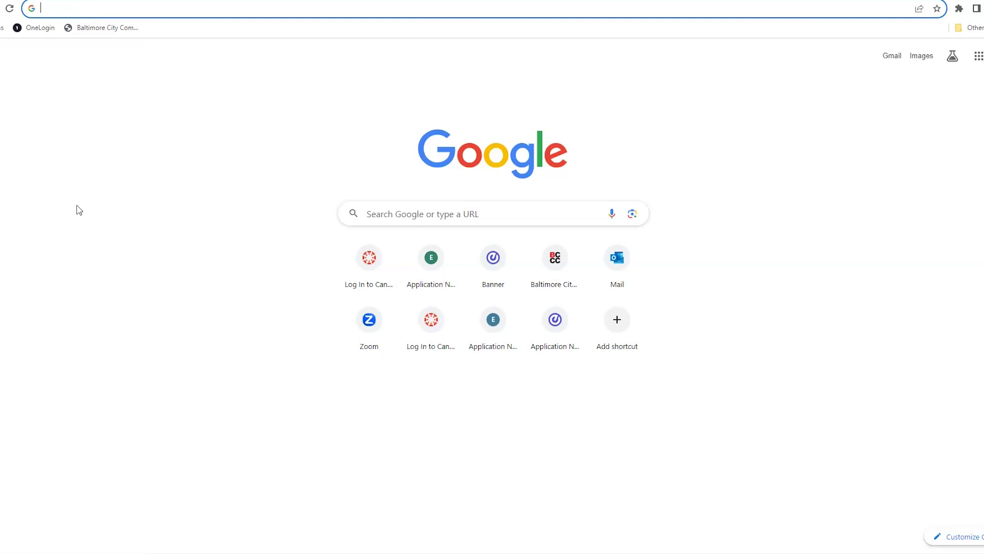
Open the Baltimore City Community College website and follow its header's myBCCC link.
{"action": "left_click", "coordinate": [556, 268]}
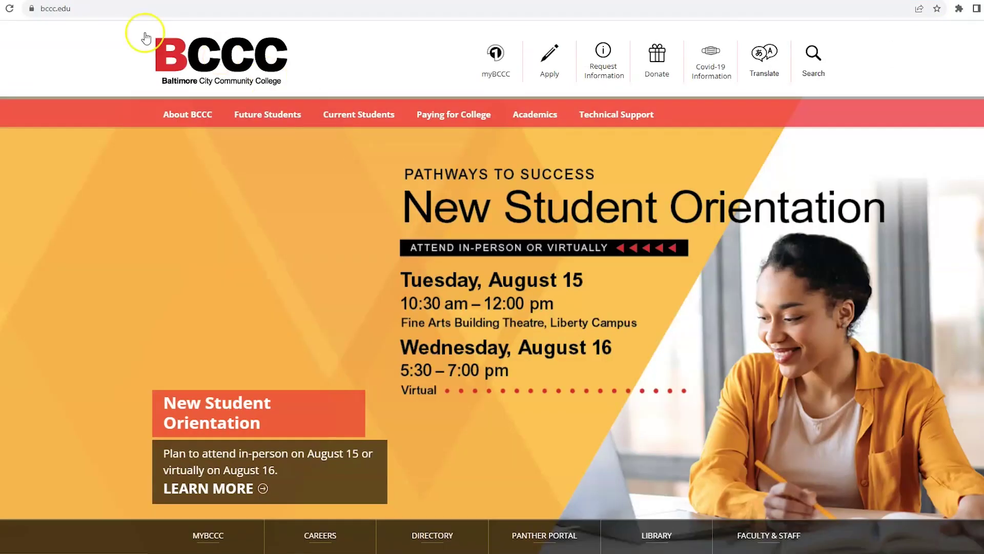
{"action": "left_click", "coordinate": [93, 9]}
{"action": "left_click", "coordinate": [94, 9]}
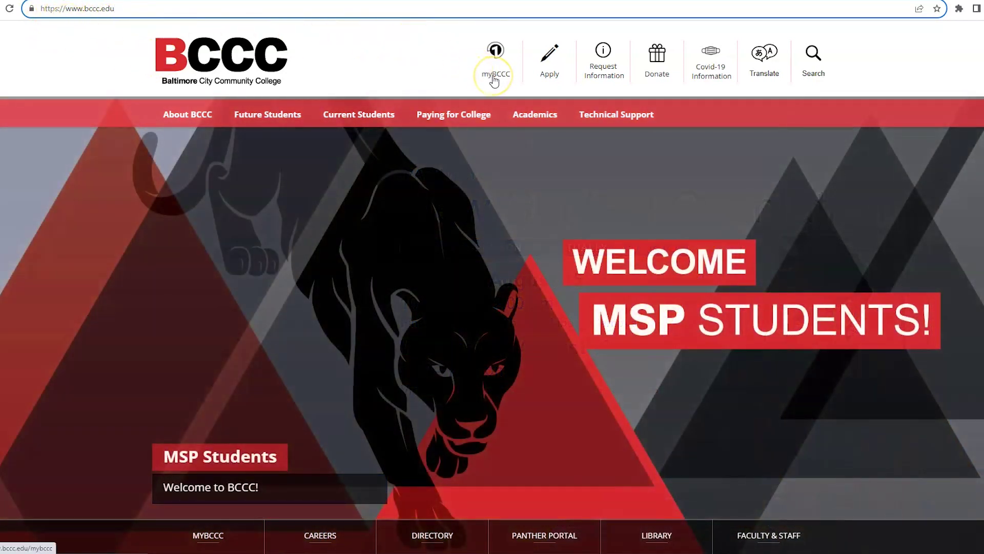
{"action": "left_click", "coordinate": [494, 78]}
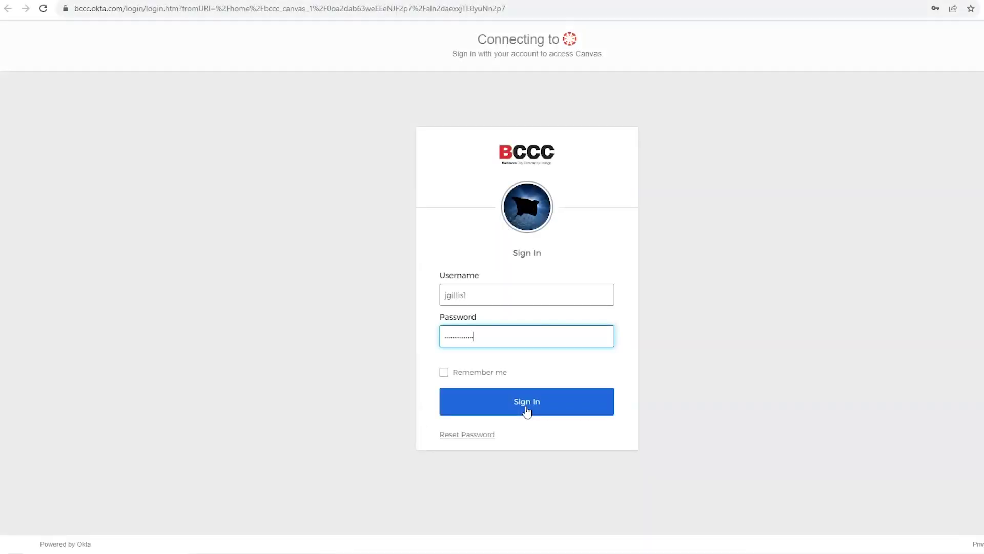
Sign in to Canvas and, once the Dashboard loads, bring up the Account menu.
{"action": "left_click", "coordinate": [525, 408]}
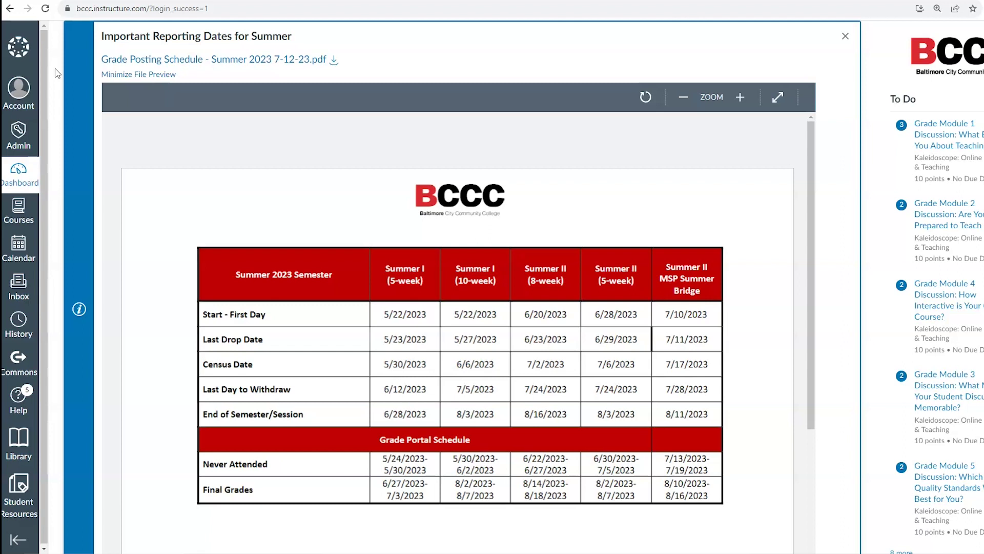
{"action": "left_click", "coordinate": [16, 88]}
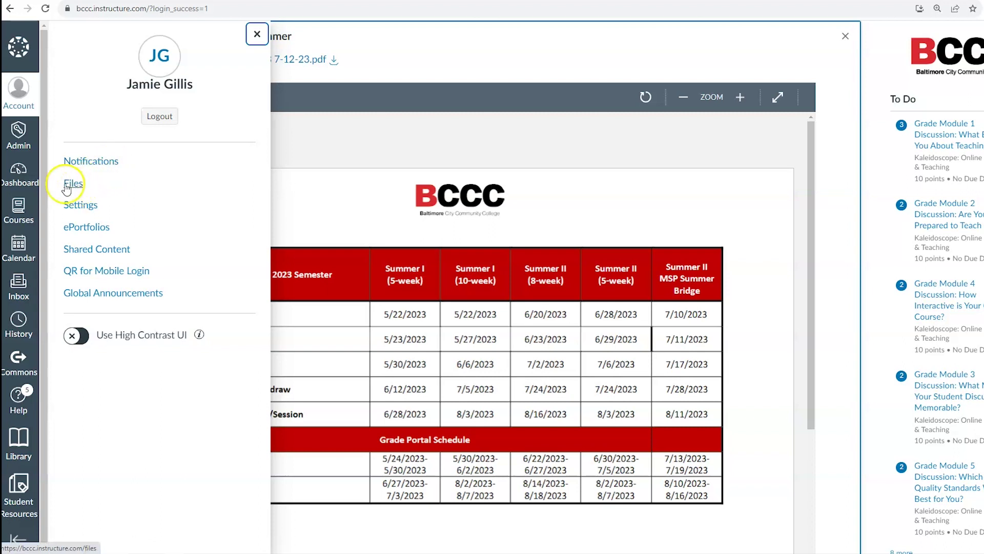
Return to the Dashboard, check the Courses list, and view the E-Learning Training Course and KOLT Revised 2022 cards.
{"action": "left_click", "coordinate": [15, 180]}
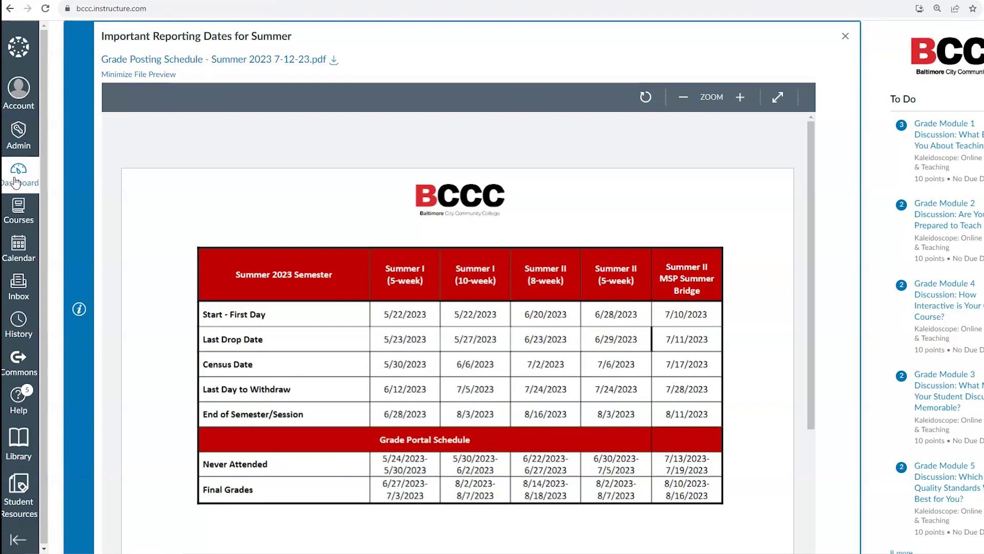
{"action": "left_click", "coordinate": [25, 219]}
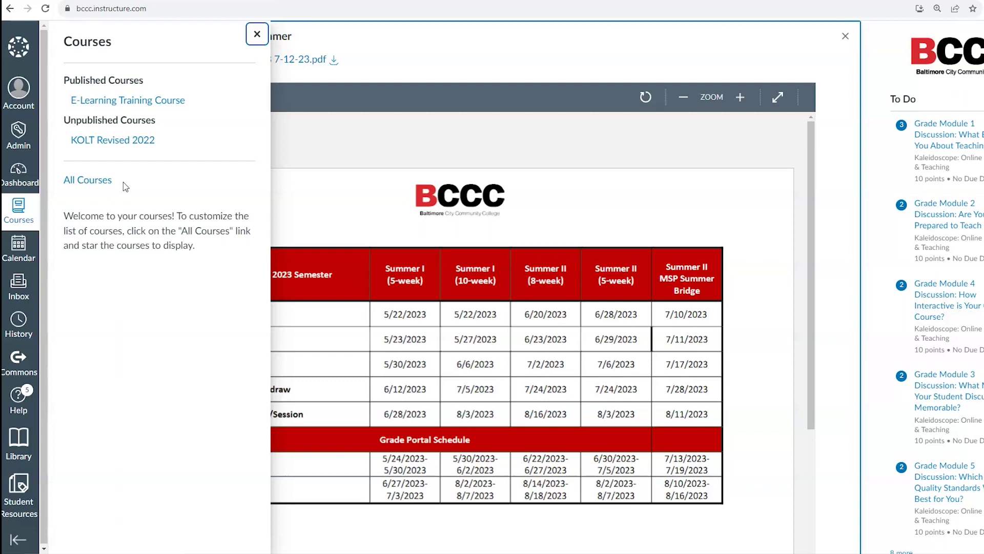
{"action": "left_click", "coordinate": [887, 332]}
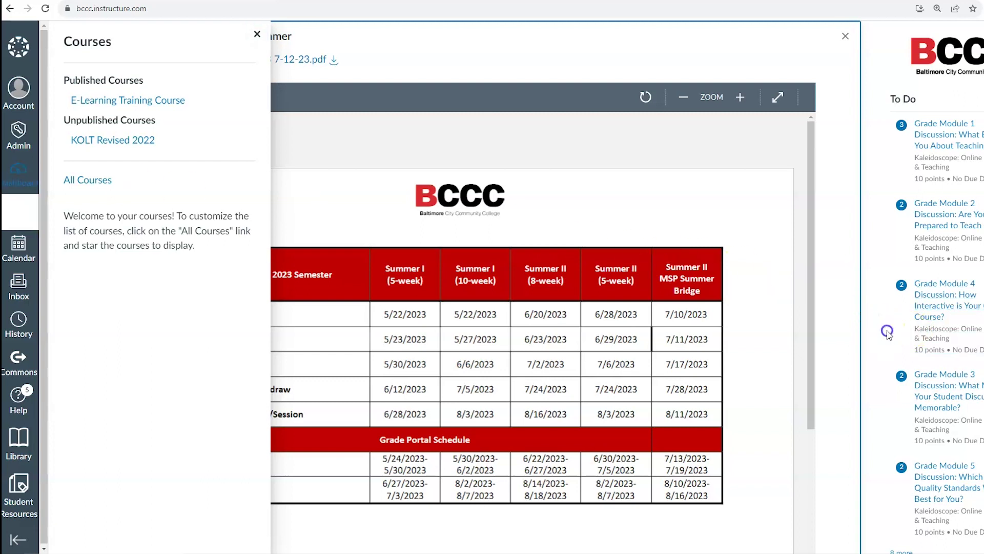
{"action": "scroll", "coordinate": [884, 334], "scroll_direction": "down", "scroll_amount": 10}
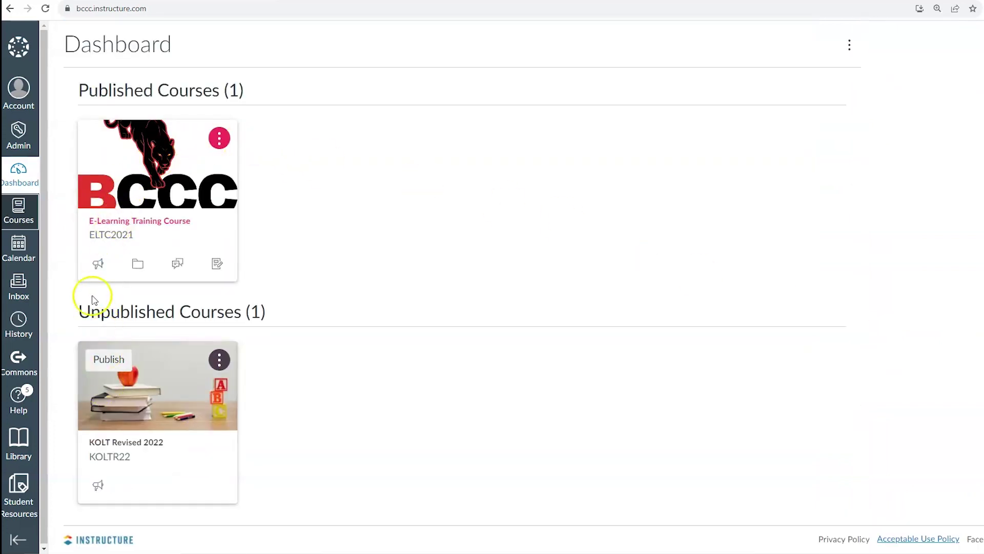
{"action": "left_click", "coordinate": [20, 210]}
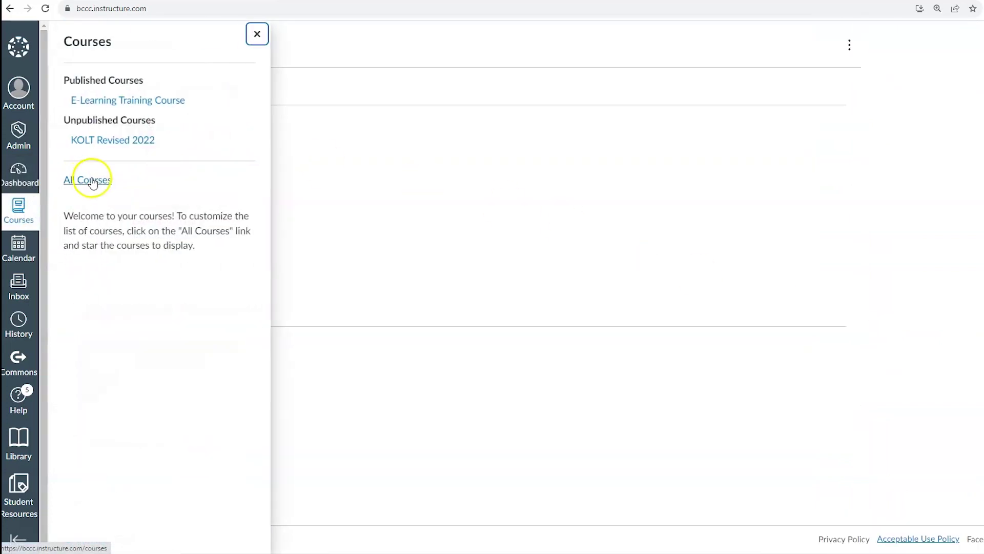
{"action": "left_click", "coordinate": [92, 183]}
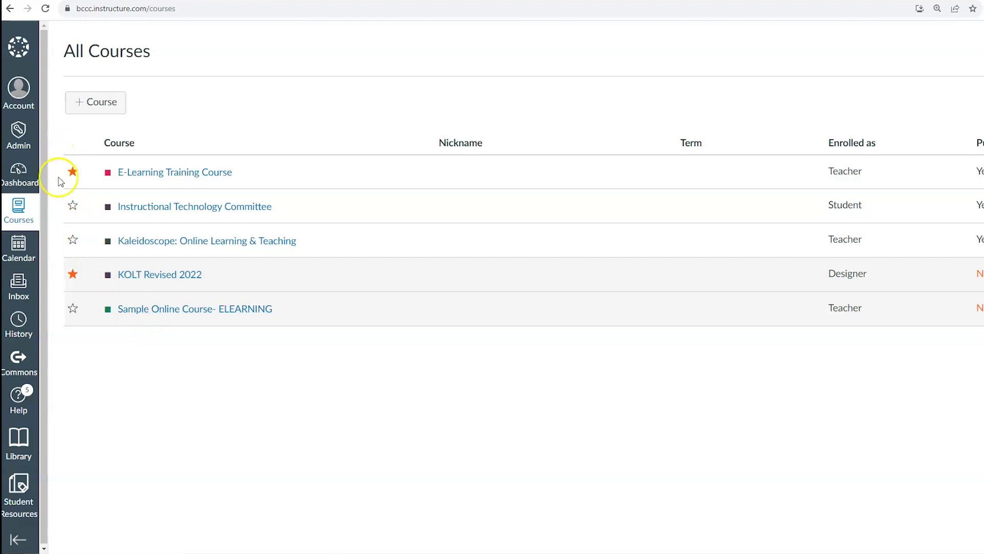
{"action": "left_click", "coordinate": [75, 275]}
{"action": "left_click", "coordinate": [100, 379]}
{"action": "left_click", "coordinate": [19, 177]}
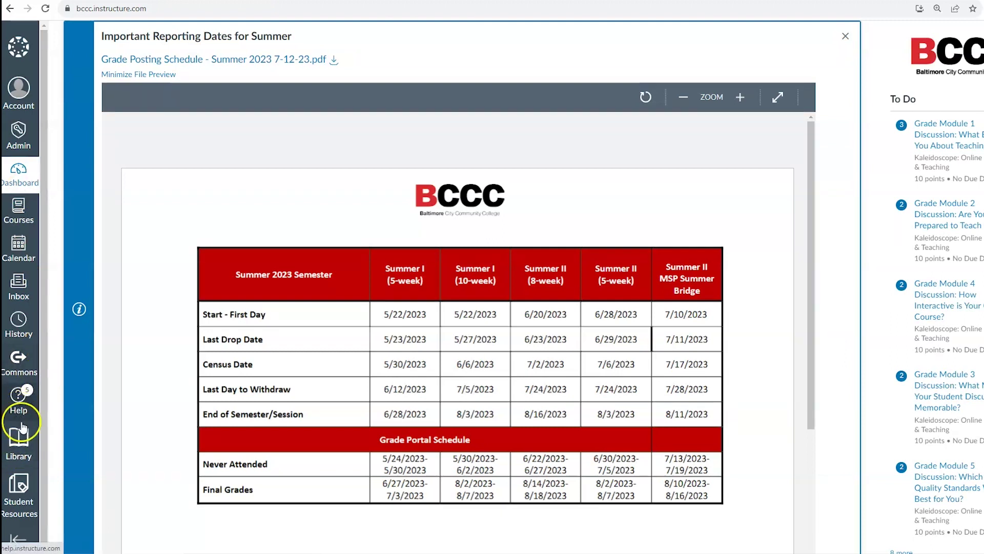
Browse the Library page's hours and resource links, then go back to the Dashboard and bring up Help.
{"action": "left_click", "coordinate": [17, 447]}
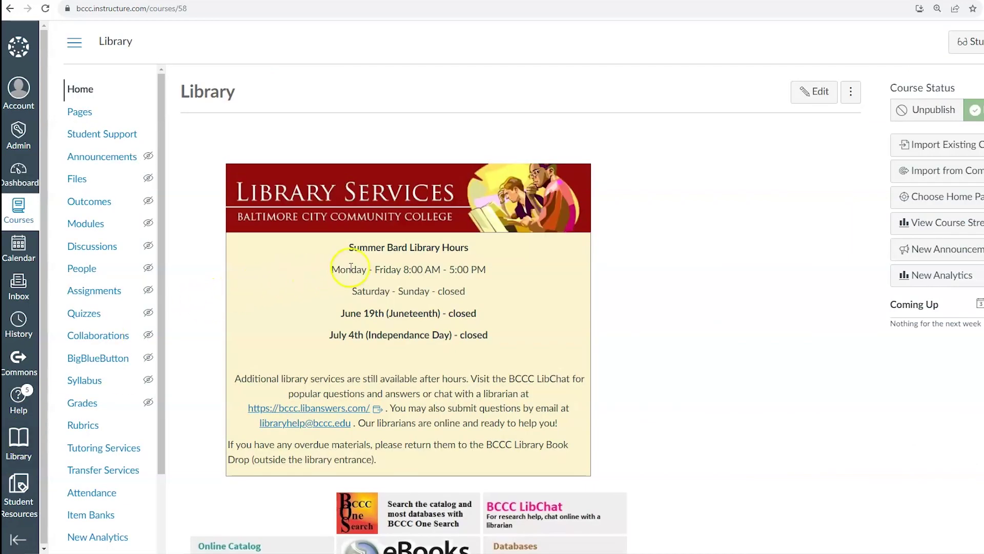
{"action": "scroll", "coordinate": [344, 351], "scroll_direction": "down", "scroll_amount": 5}
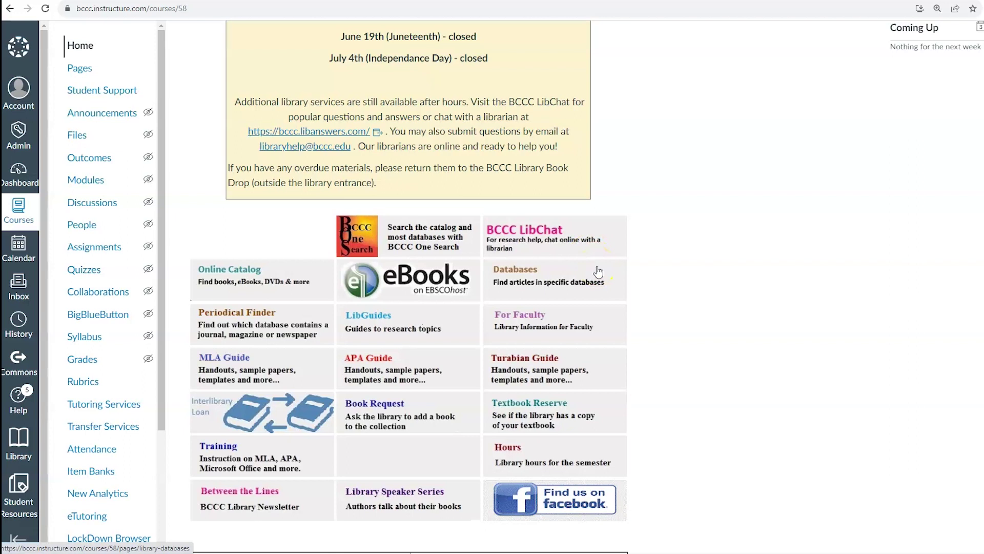
{"action": "left_click", "coordinate": [20, 175]}
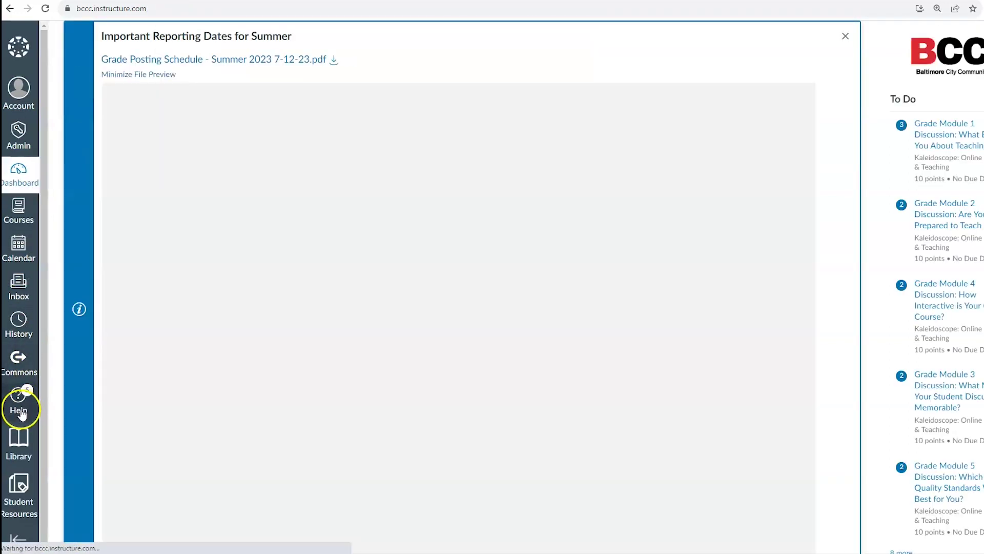
{"action": "left_click", "coordinate": [19, 406]}
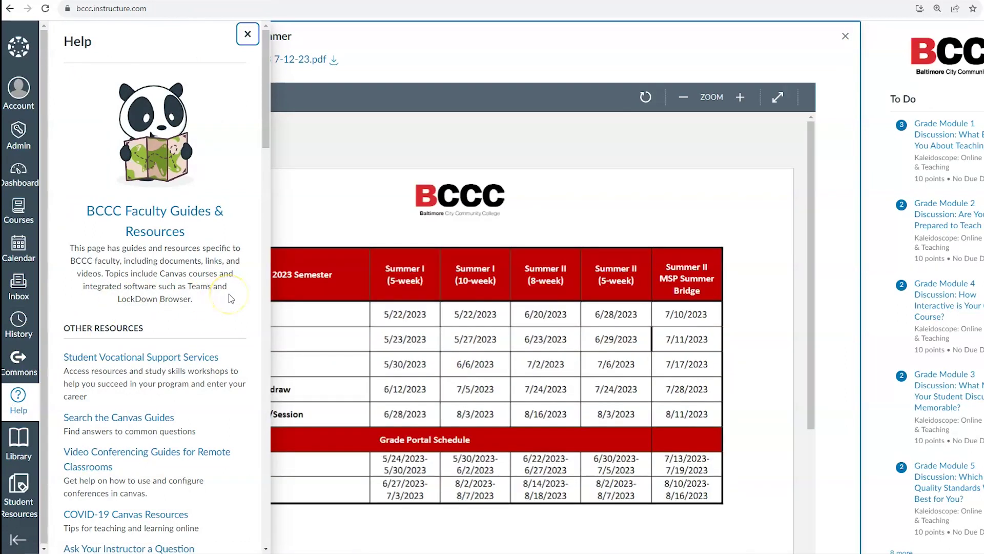
Scroll through the Help links, then dismiss the panel to reveal the Dashboard course cards.
{"action": "scroll", "coordinate": [230, 298], "scroll_direction": "down", "scroll_amount": 5}
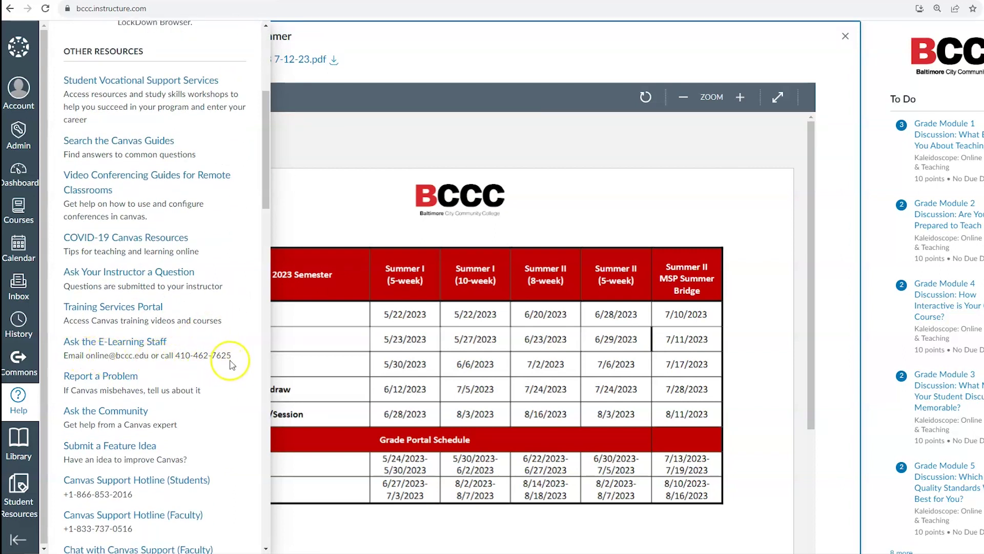
{"action": "scroll", "coordinate": [232, 365], "scroll_direction": "down", "scroll_amount": 2}
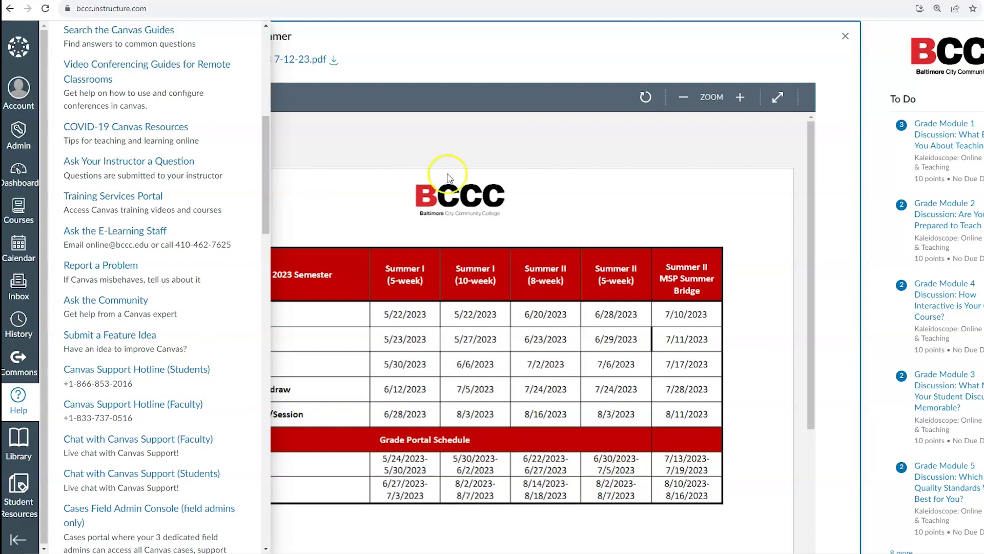
{"action": "left_click", "coordinate": [877, 382]}
{"action": "scroll", "coordinate": [881, 384], "scroll_direction": "down", "scroll_amount": 4}
{"action": "scroll", "coordinate": [880, 386], "scroll_direction": "down", "scroll_amount": 15}
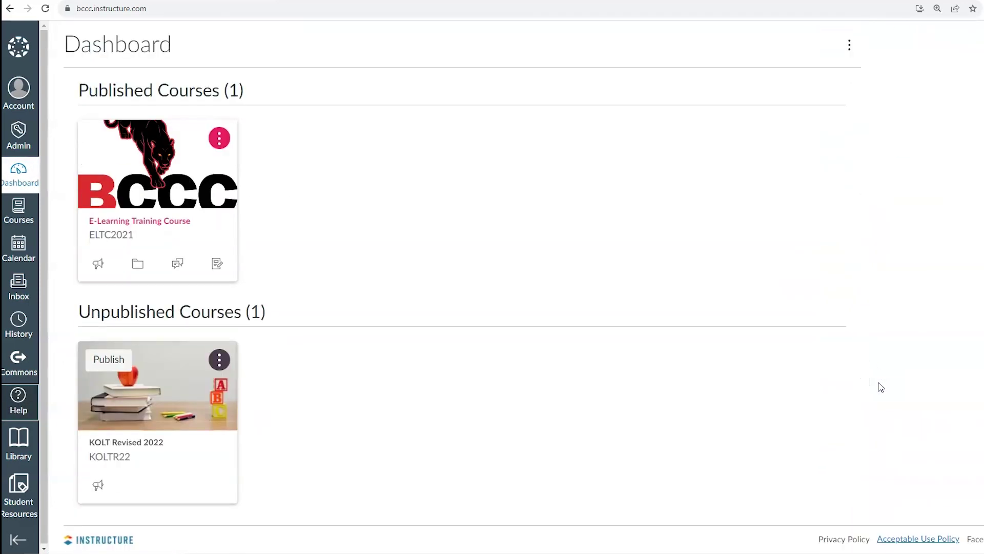
Select the E-Learning Training Course card on the Dashboard.
{"action": "left_click", "coordinate": [182, 224]}
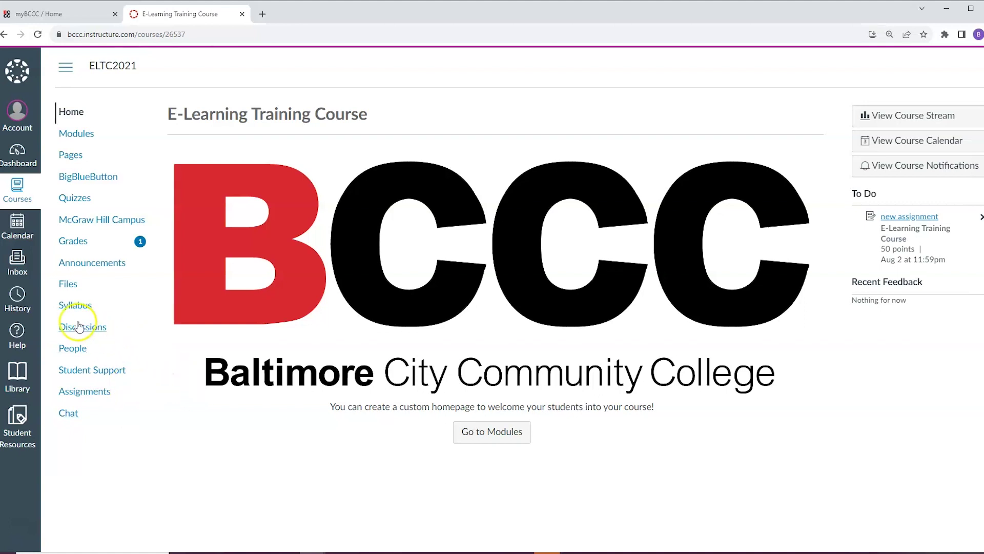
{"action": "left_click", "coordinate": [72, 306]}
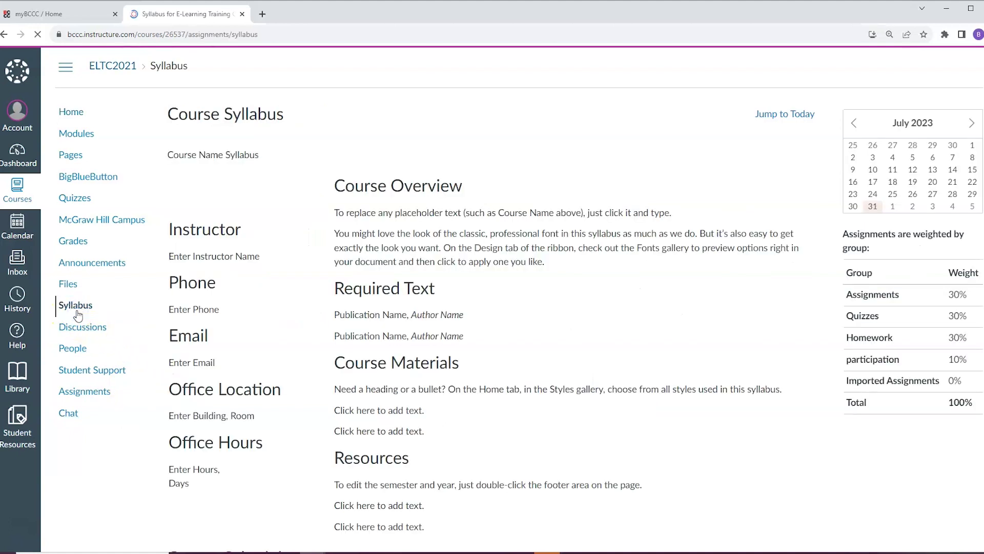
{"action": "scroll", "coordinate": [301, 389], "scroll_direction": "down", "scroll_amount": 10}
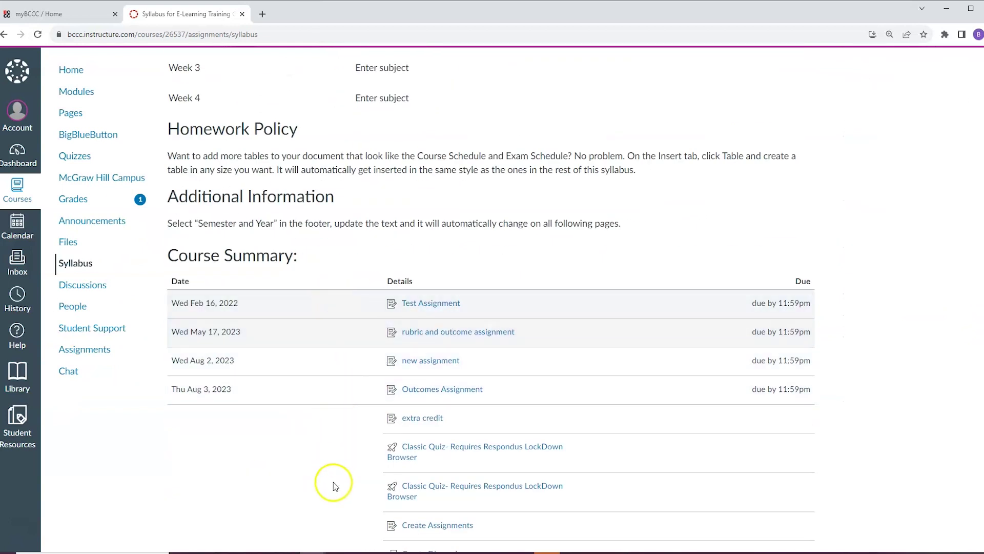
{"action": "scroll", "coordinate": [341, 440], "scroll_direction": "up", "scroll_amount": 10}
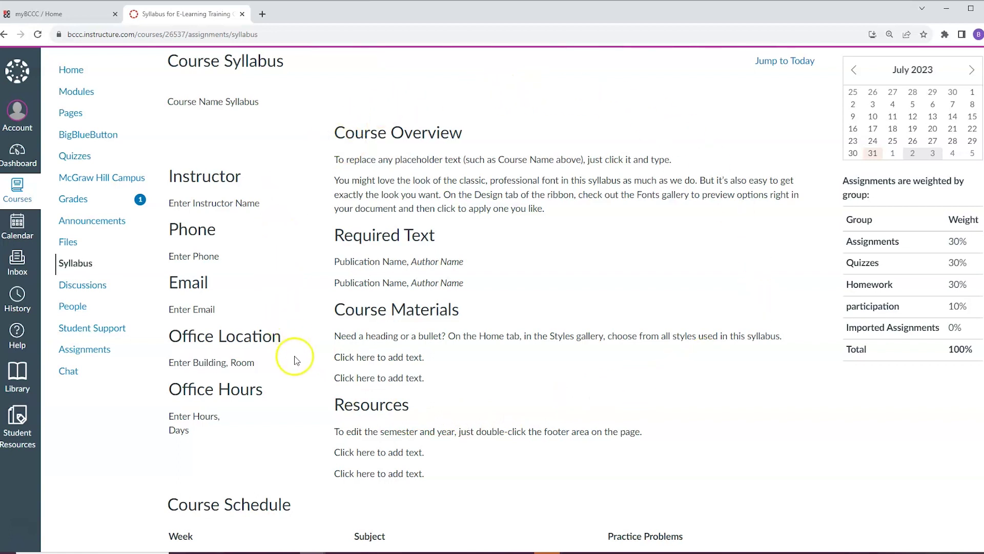
{"action": "scroll", "coordinate": [295, 360], "scroll_direction": "up", "scroll_amount": 1}
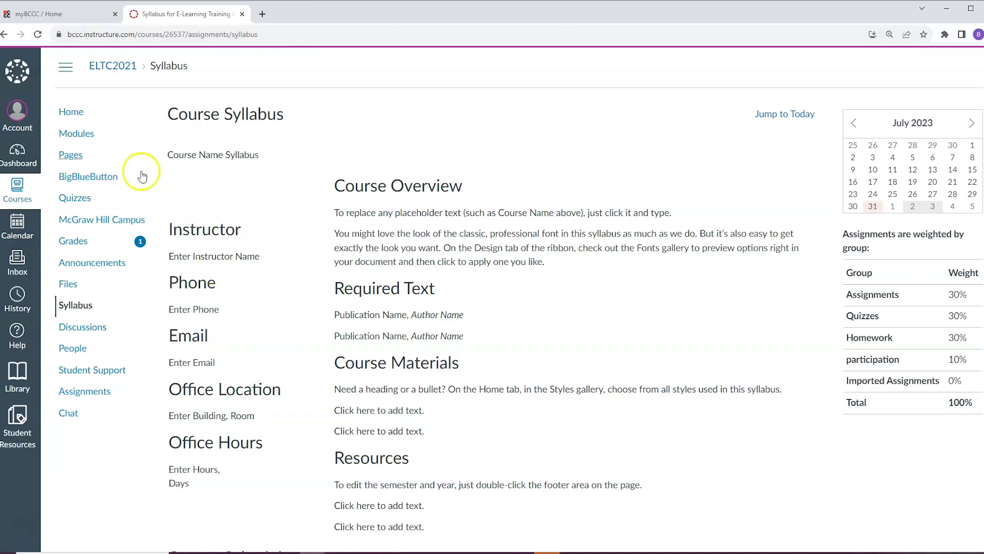
View the course Modules page with the Welcome! module, then move to the Assignments list.
{"action": "left_click", "coordinate": [72, 138]}
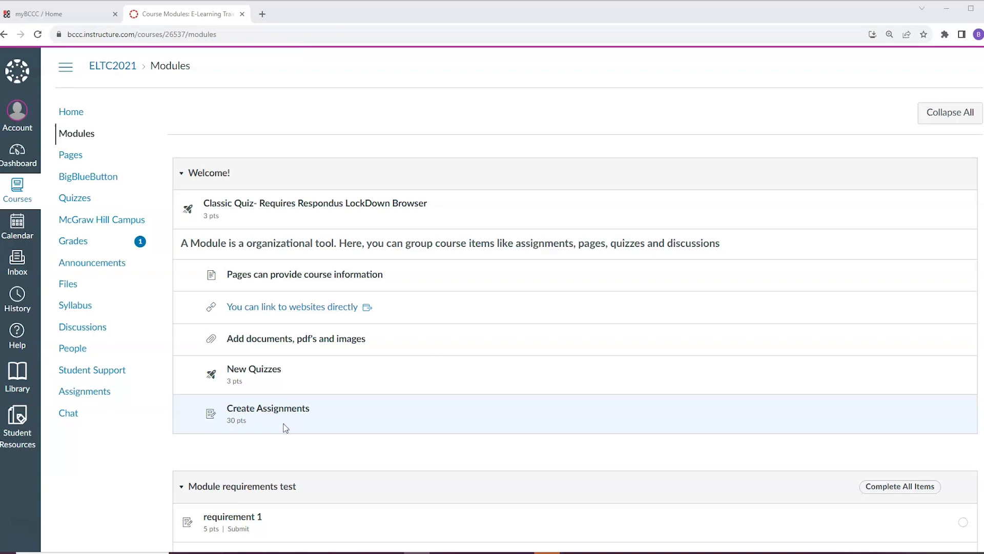
{"action": "left_click", "coordinate": [106, 397]}
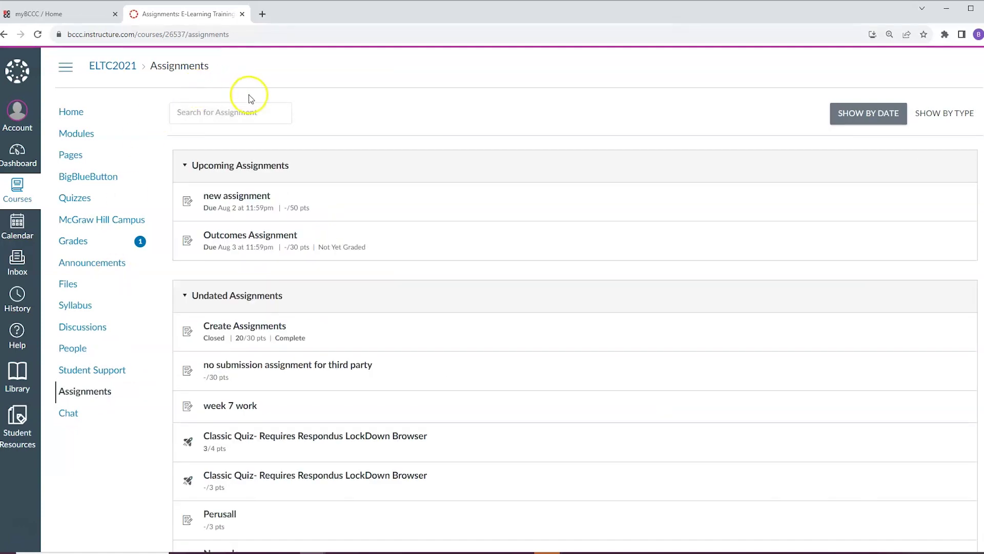
Open 'new assignment' (due Wednesday, 50 points) and begin a submission for it.
{"action": "left_click", "coordinate": [251, 200]}
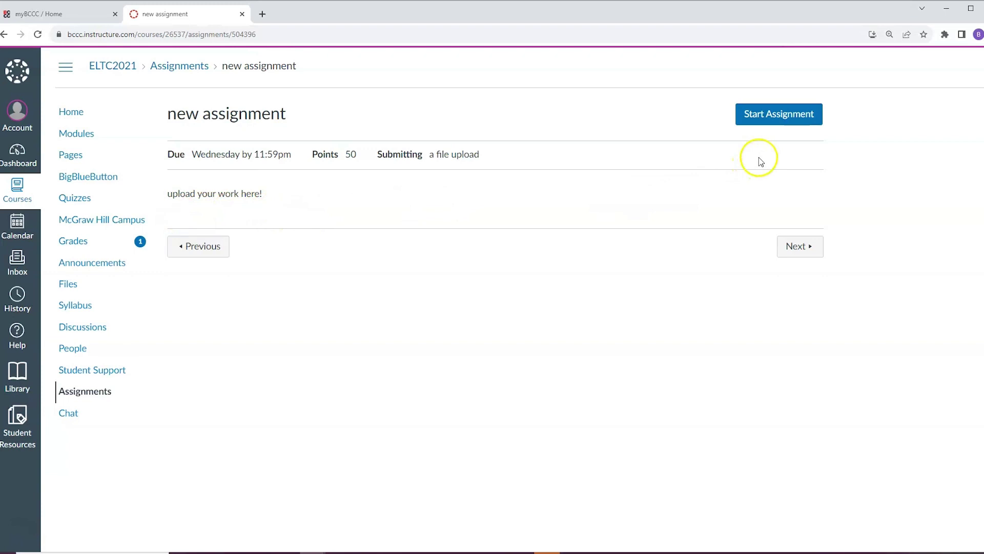
{"action": "left_click", "coordinate": [768, 123]}
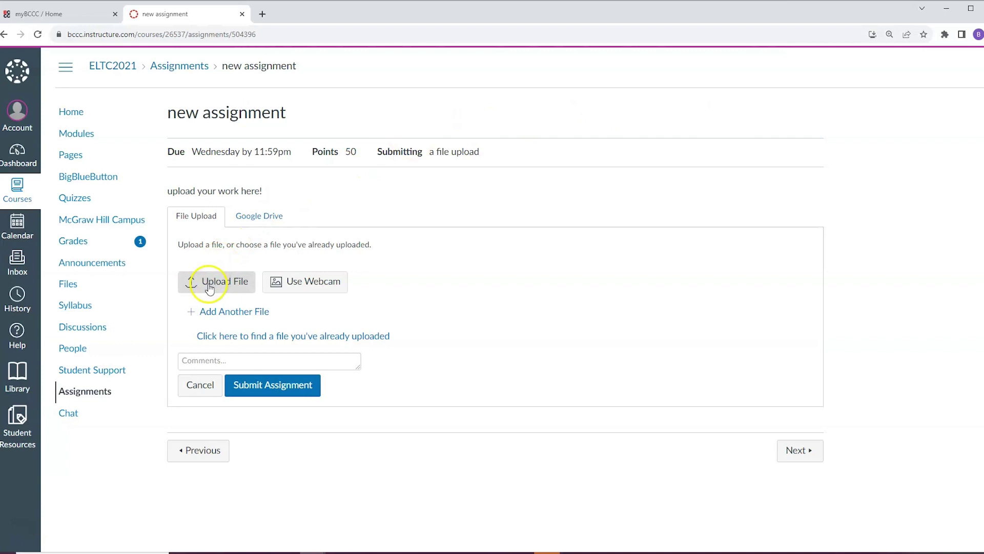
Upload the kaleidoscope JPG from the Desktop and submit it for 'new assignment'.
{"action": "left_click", "coordinate": [209, 288]}
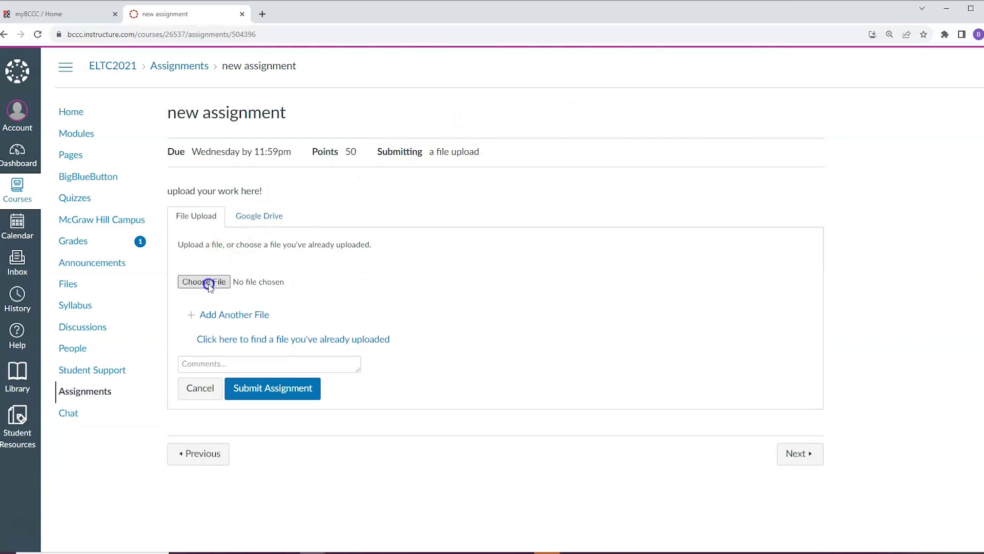
{"action": "left_click", "coordinate": [210, 288]}
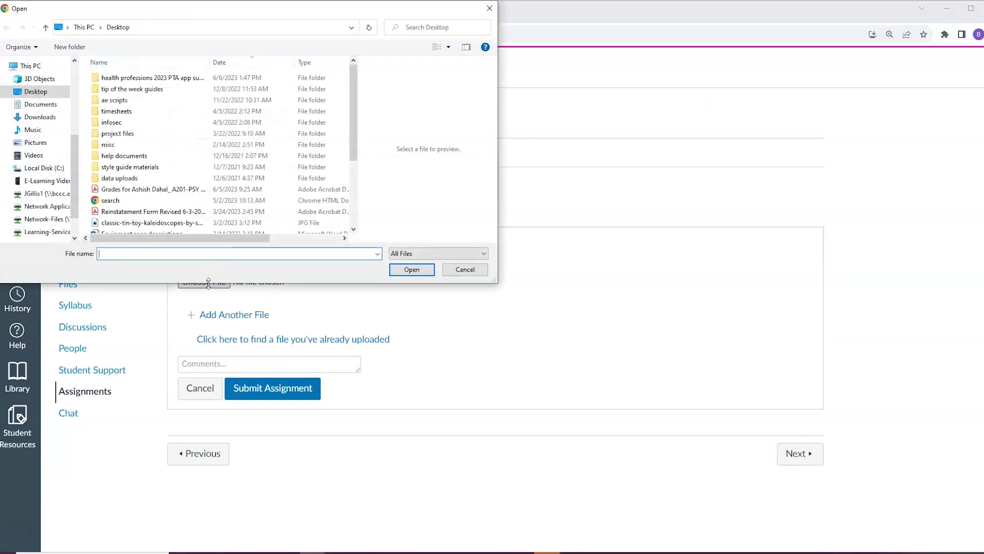
{"action": "left_click", "coordinate": [180, 222]}
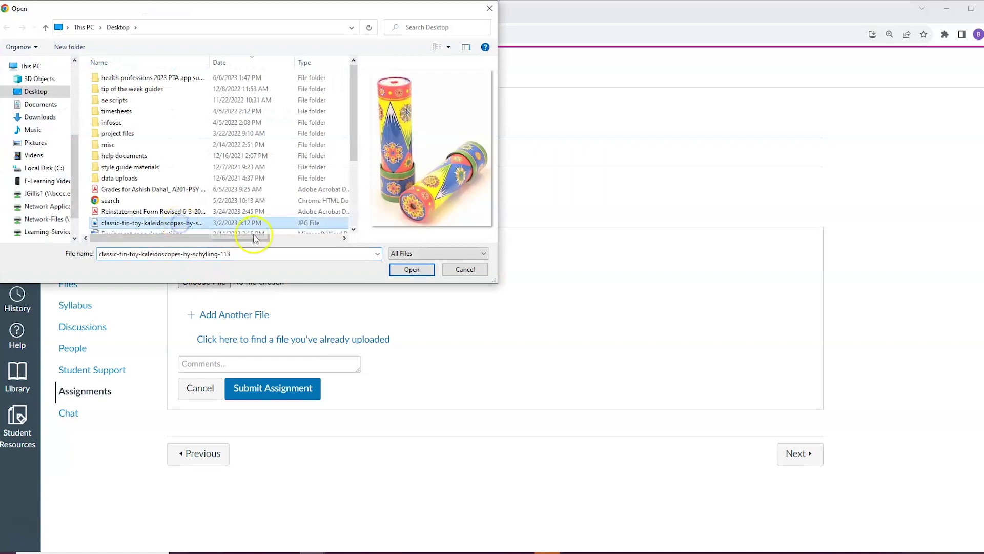
{"action": "left_click", "coordinate": [406, 270]}
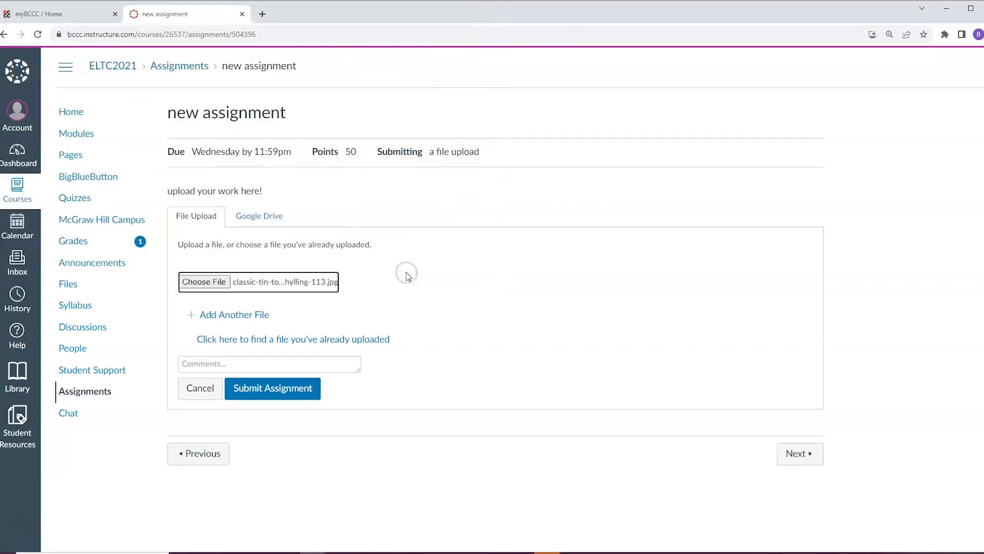
{"action": "left_click", "coordinate": [273, 399]}
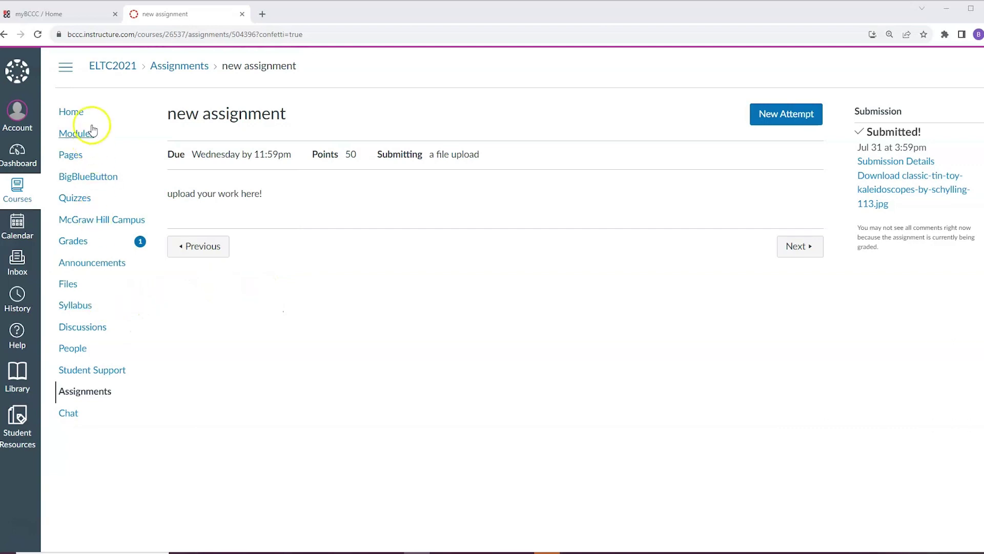
{"action": "left_click", "coordinate": [78, 326]}
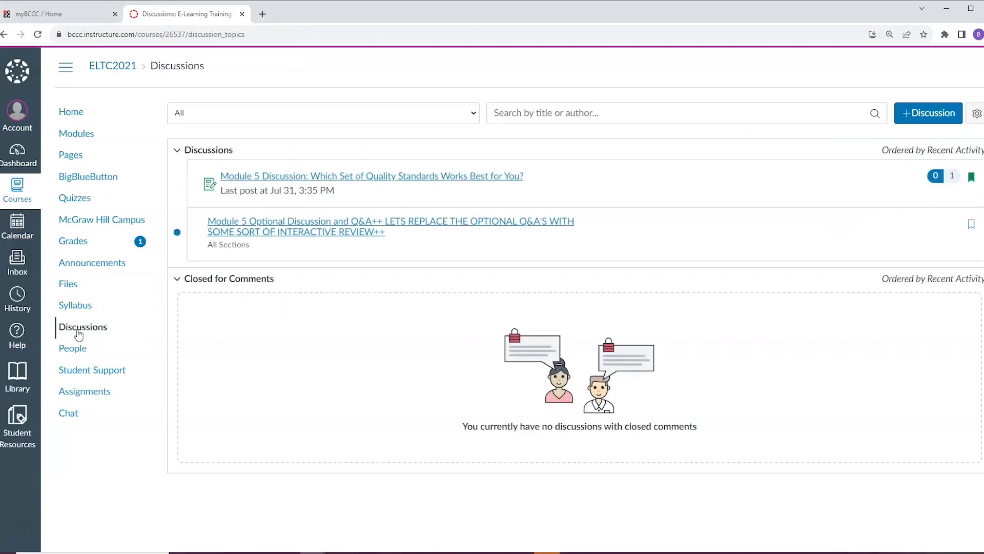
Open Module 5 Discussion and write the reply 'wow cool!', fixing the typo.
{"action": "left_click", "coordinate": [243, 181]}
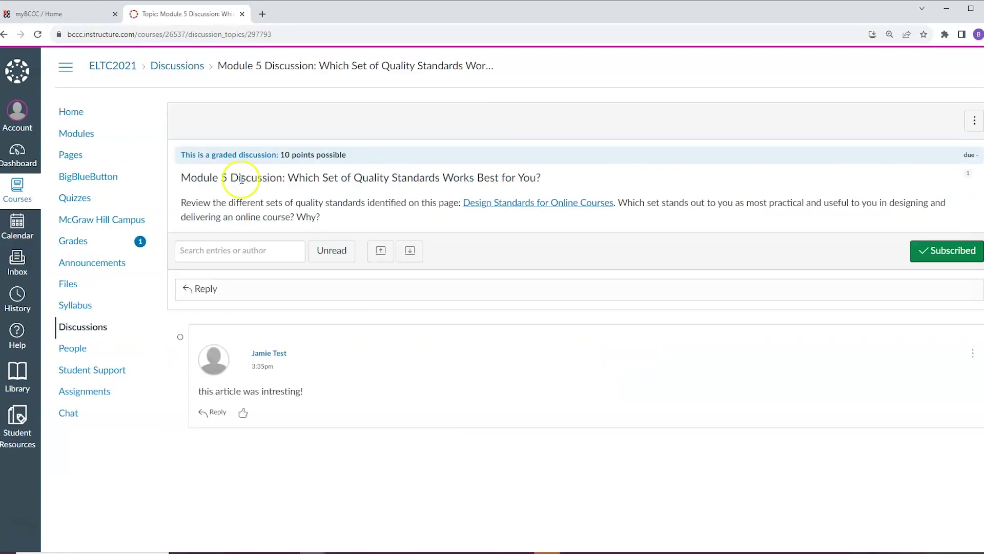
{"action": "left_click", "coordinate": [273, 290]}
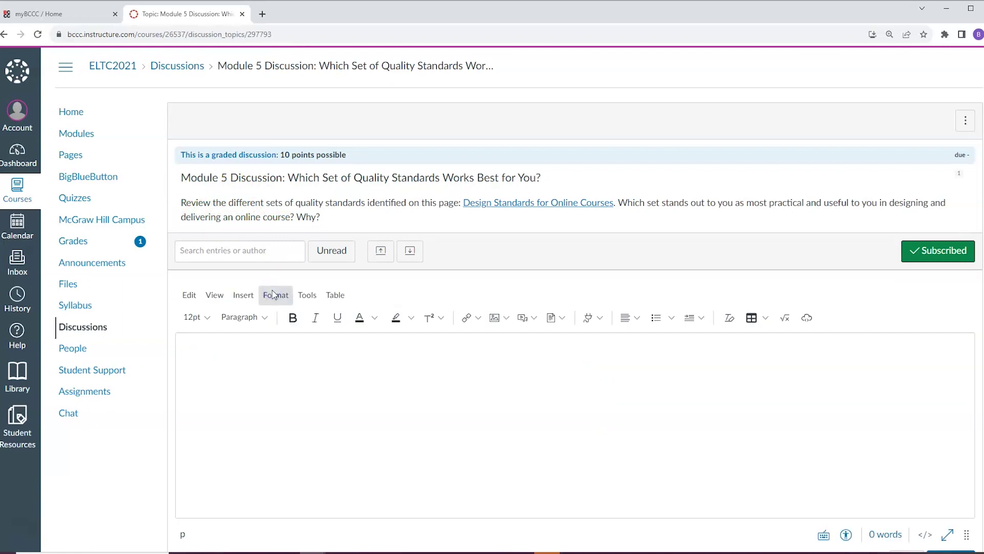
{"action": "type", "text": "w"}
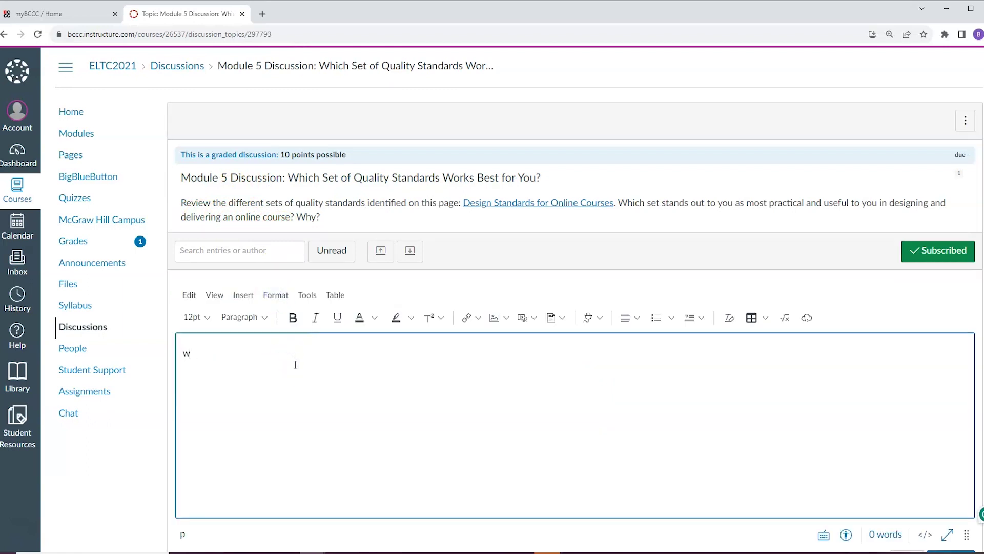
{"action": "type", "text": "owdd"}
{"action": "key", "text": "BackSpace"}
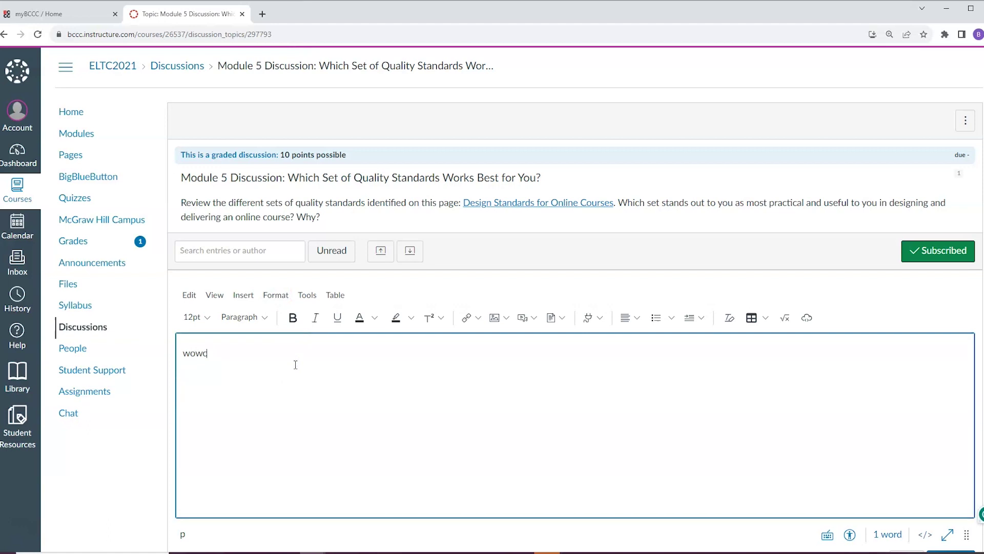
{"action": "key", "text": "BackSpace"}
{"action": "type", "text": "cool!"}
Post the 'wow cool!' reply, then start a reply beneath the first classmate's post.
{"action": "left_click", "coordinate": [866, 480]}
{"action": "left_click", "coordinate": [870, 448]}
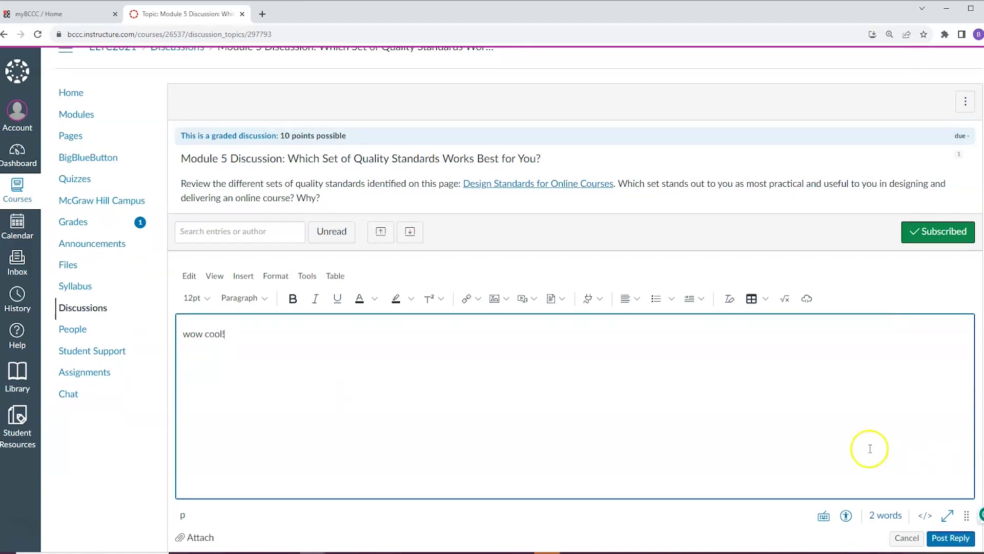
{"action": "left_click", "coordinate": [950, 538]}
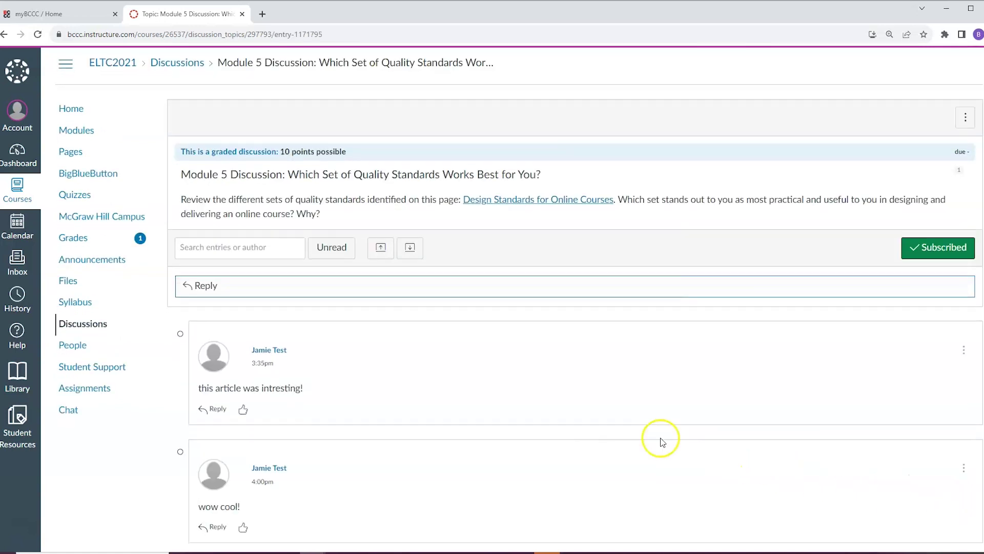
{"action": "left_click", "coordinate": [220, 380]}
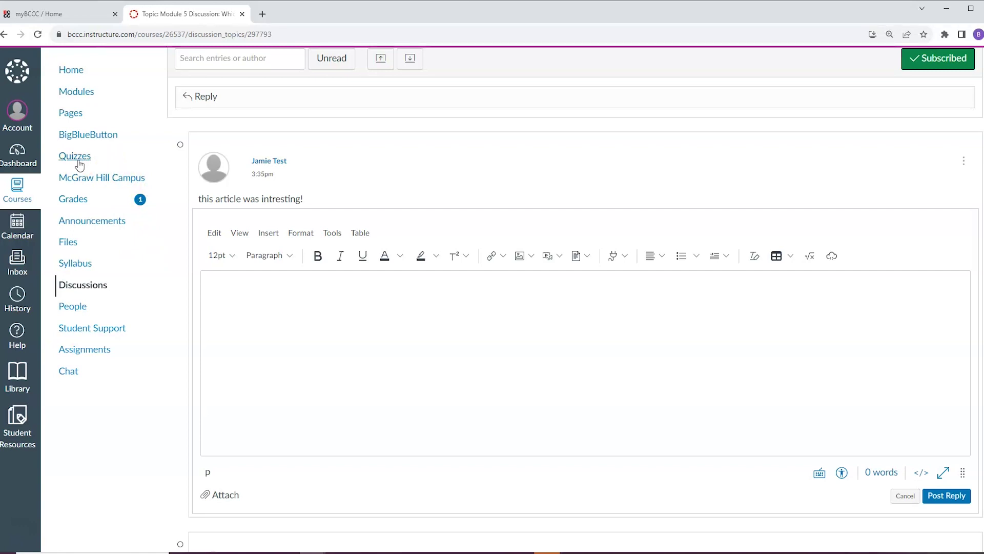
Go to the course's Quizzes page listing its six assignment quizzes.
{"action": "left_click", "coordinate": [79, 163]}
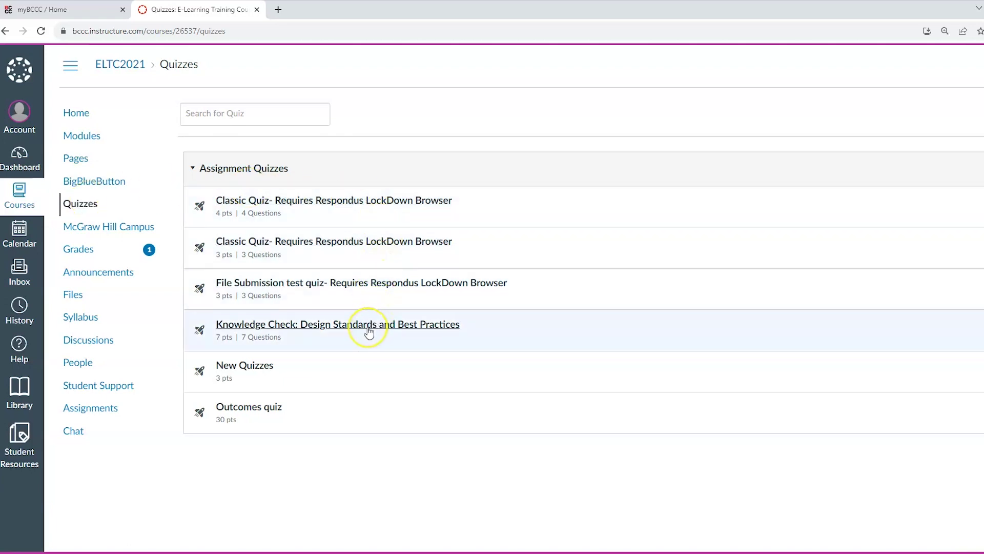
Launch the Knowledge Check: Design Standards and Best Practices quiz and view its seven questions.
{"action": "left_click", "coordinate": [369, 331]}
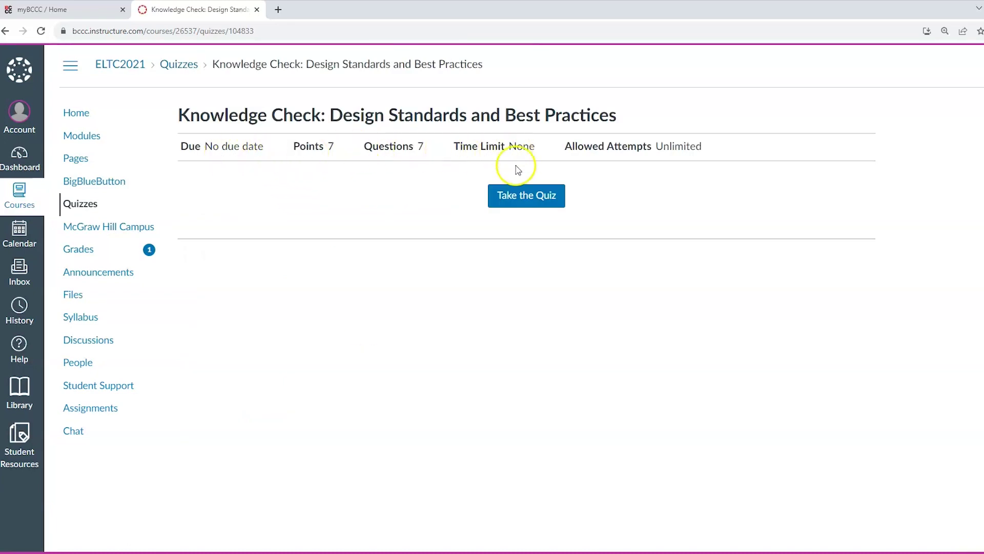
{"action": "left_click", "coordinate": [516, 204]}
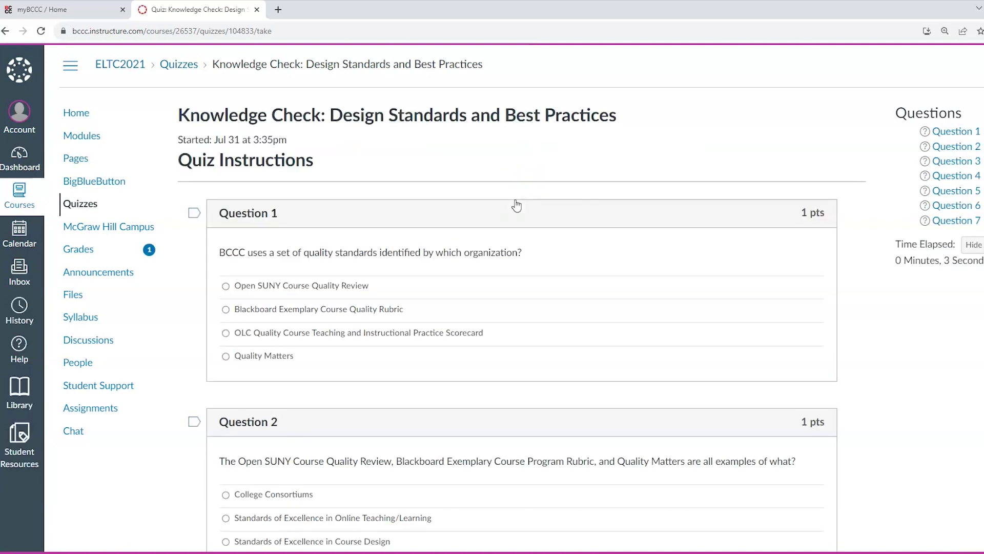
{"action": "scroll", "coordinate": [517, 205], "scroll_direction": "down", "scroll_amount": 3}
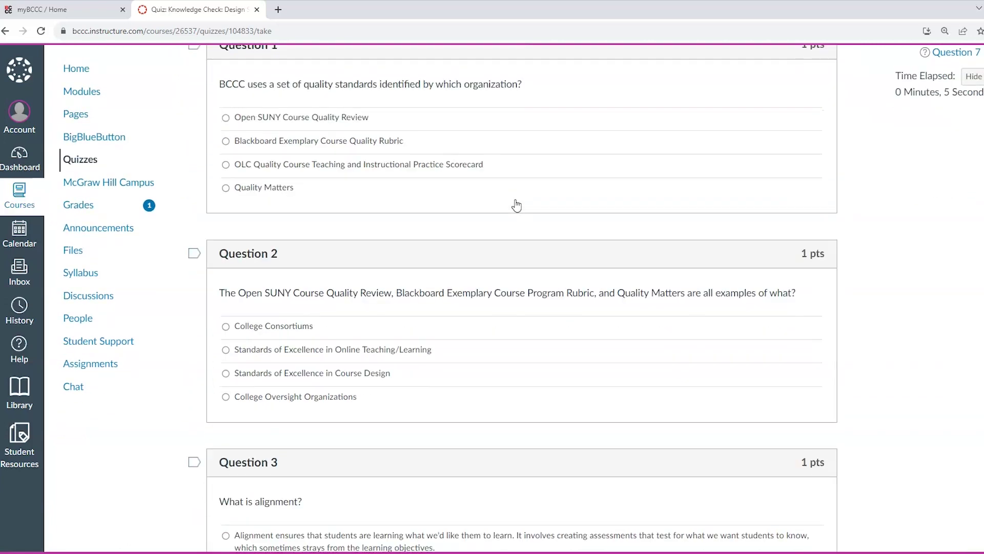